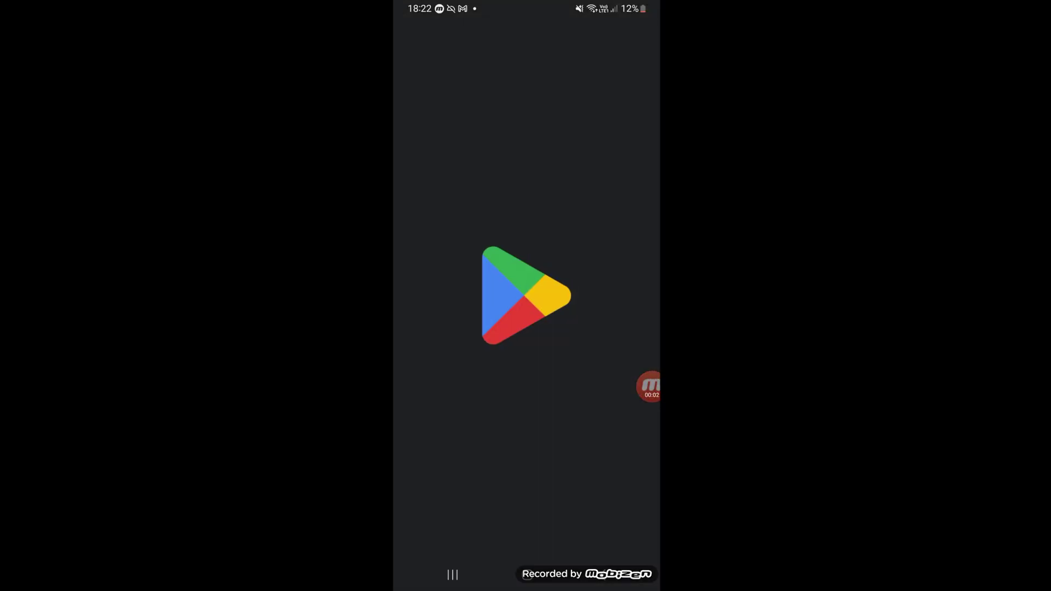
Search the Play Store for 'recover deleted photos'
click(492, 36)
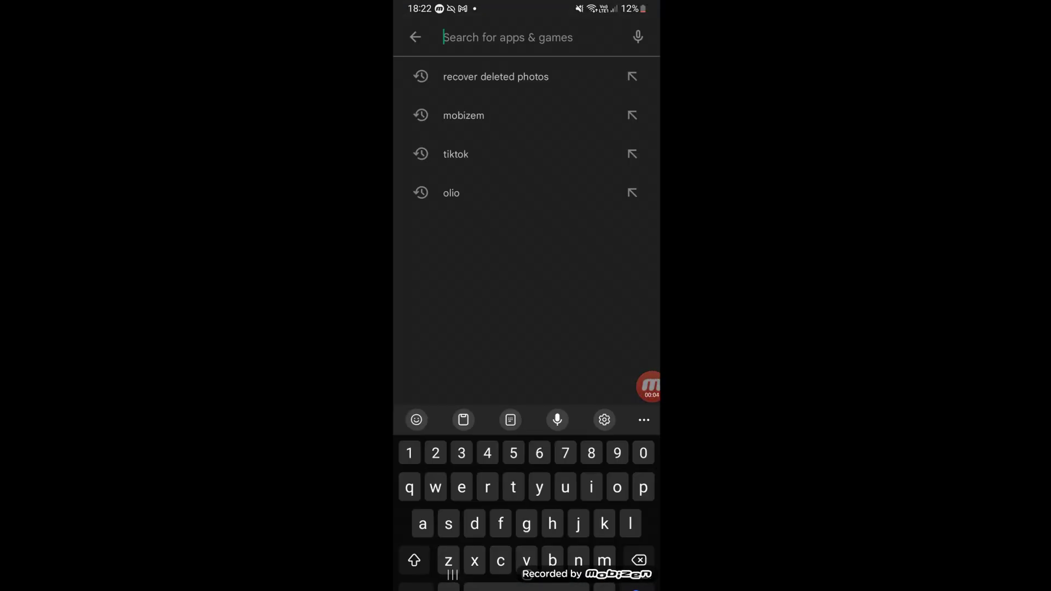
text(recover)
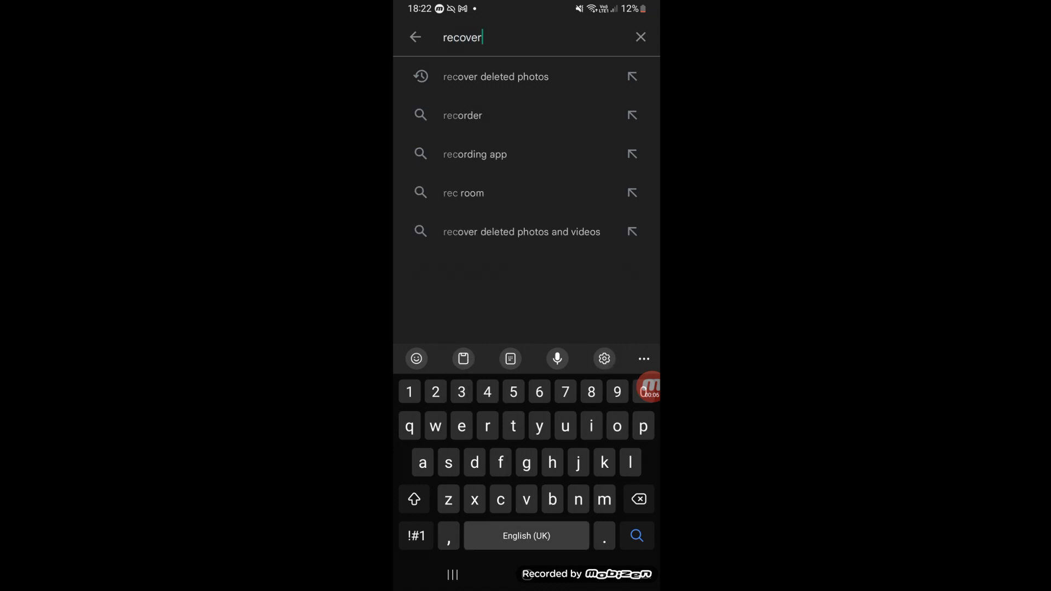
text( deleted phot)
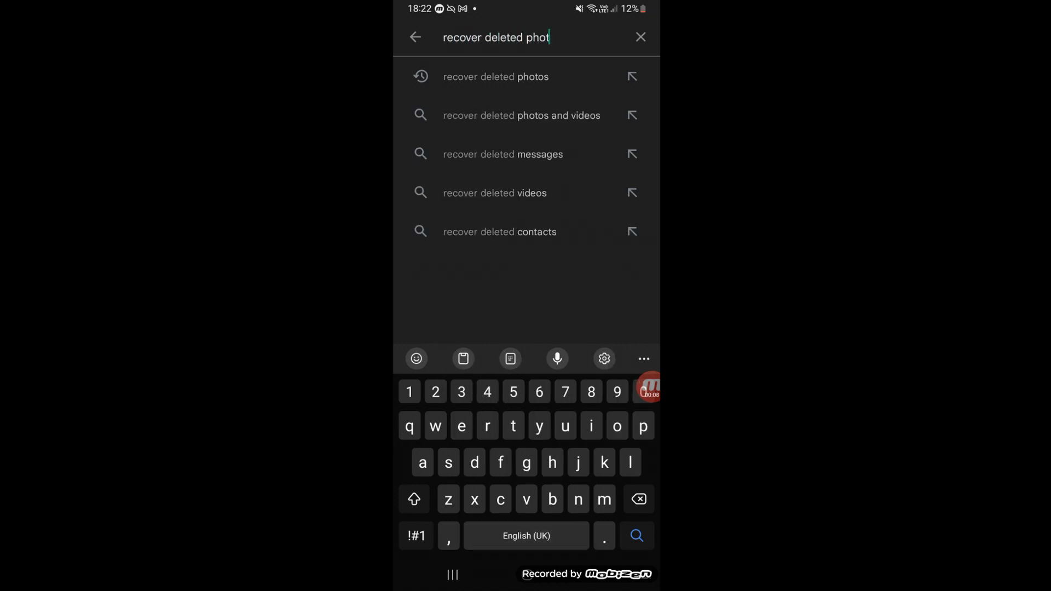
text(os)
key(Return)
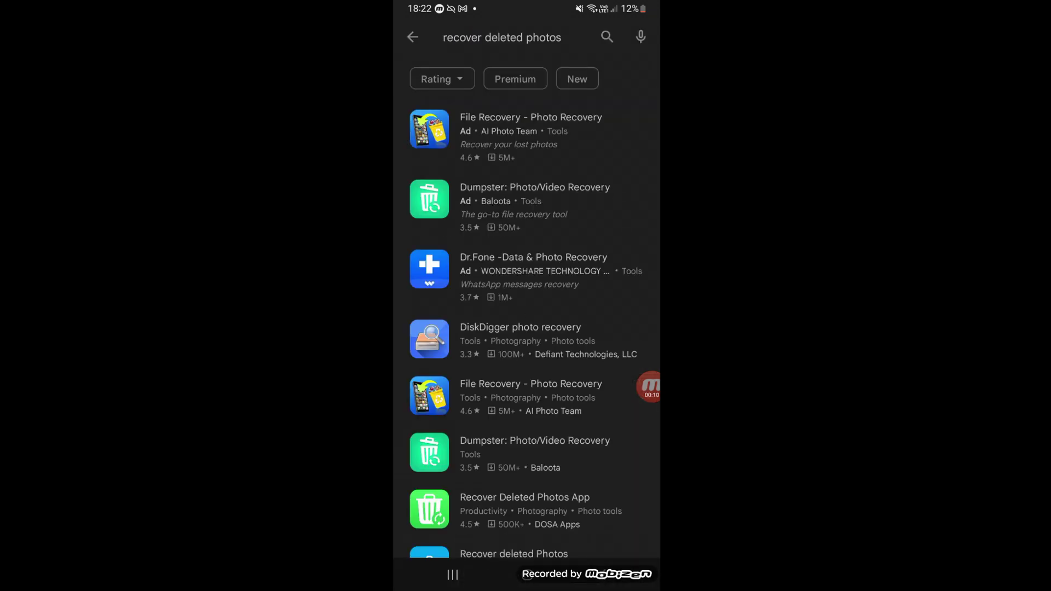
Install File Recovery - Photo Recovery from its store page and open it
click(525, 127)
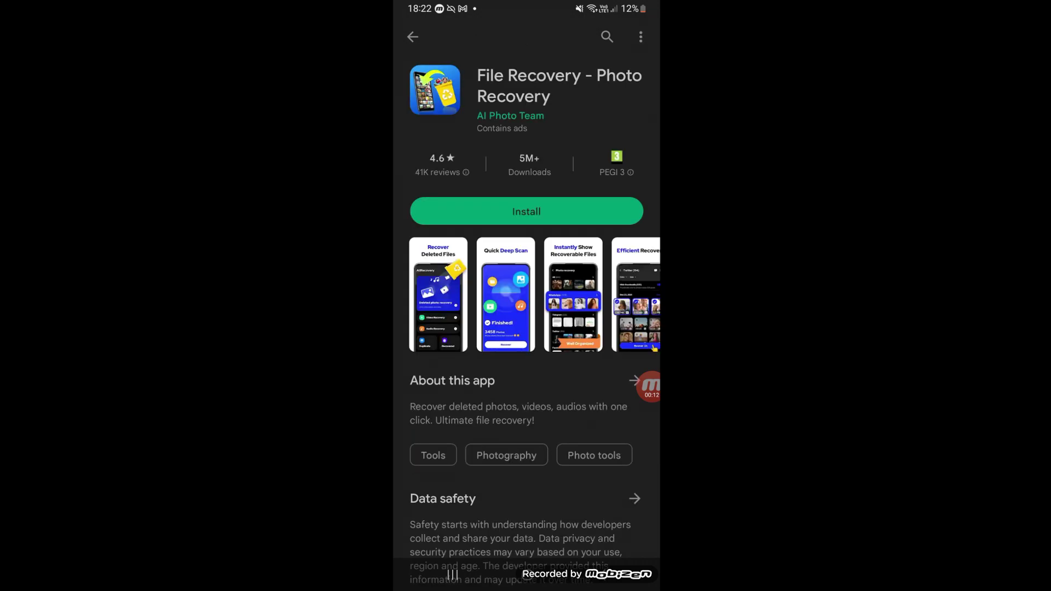
click(526, 211)
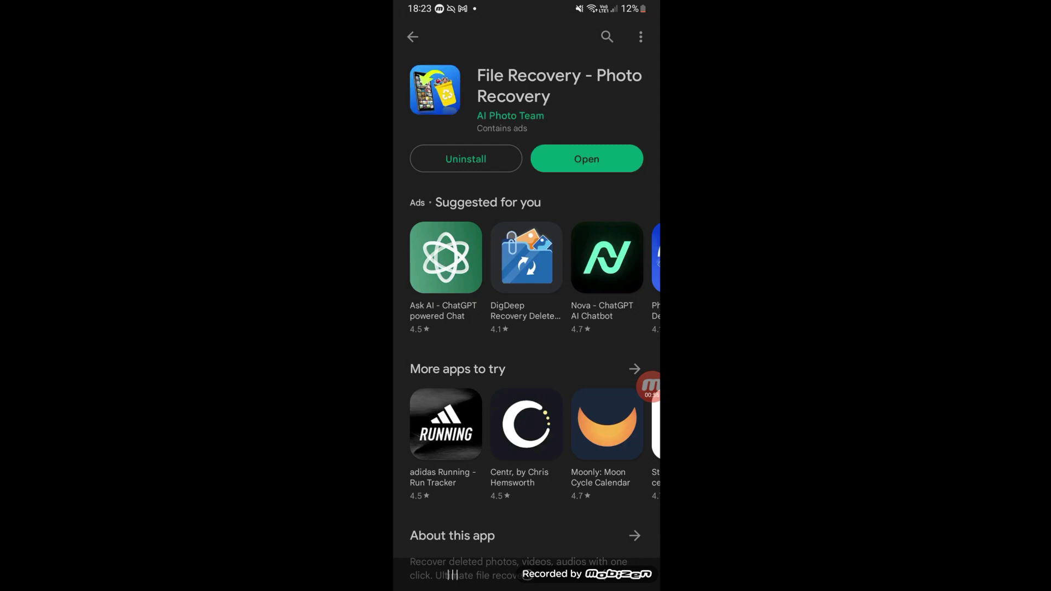
click(586, 159)
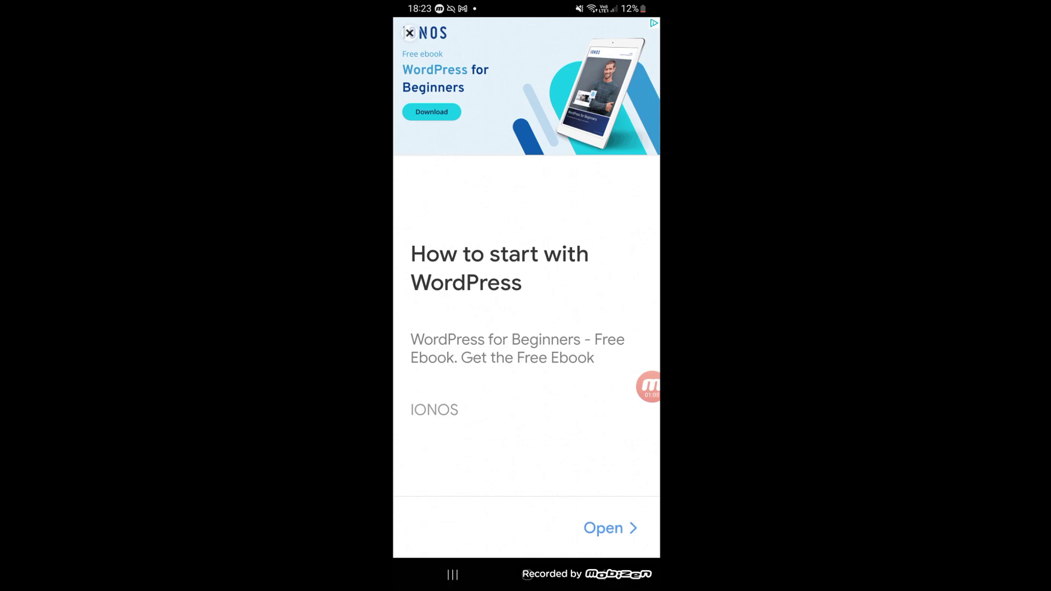
Dismiss the WordPress ebook ad, confirm the language, and accept the privacy policy
click(409, 32)
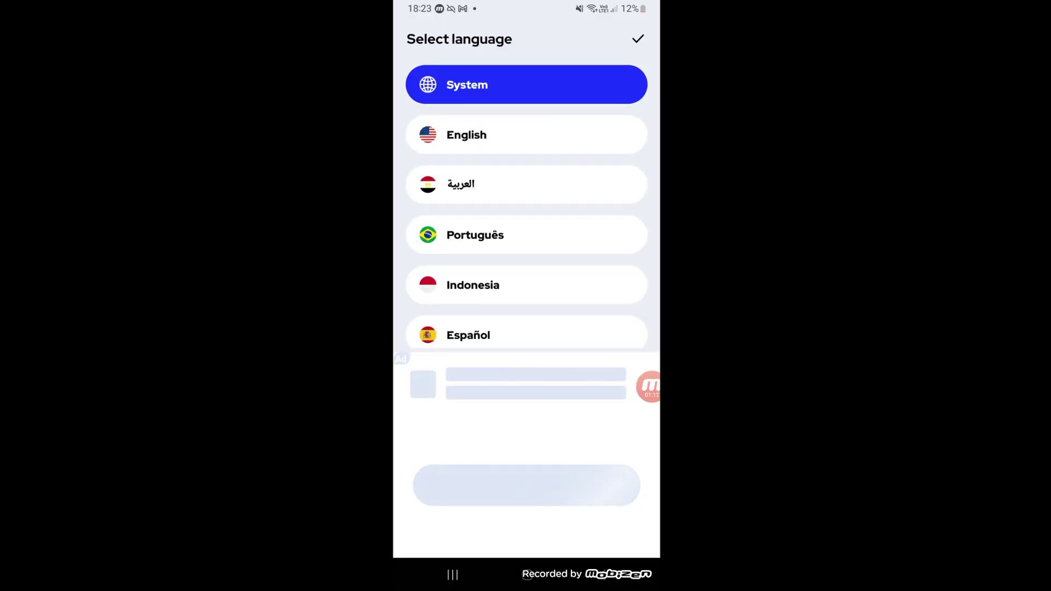
click(638, 38)
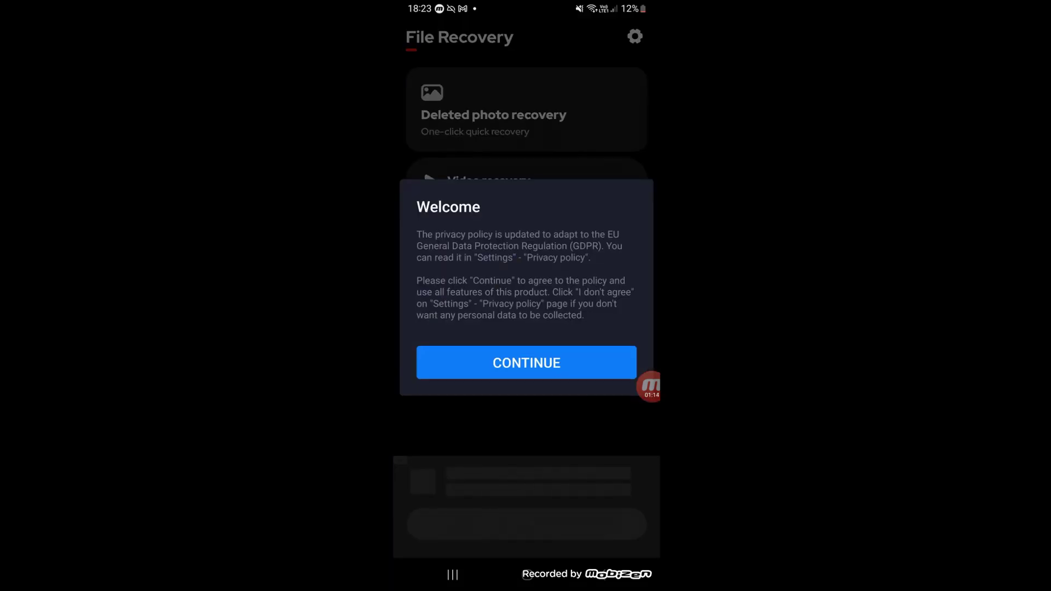
click(526, 363)
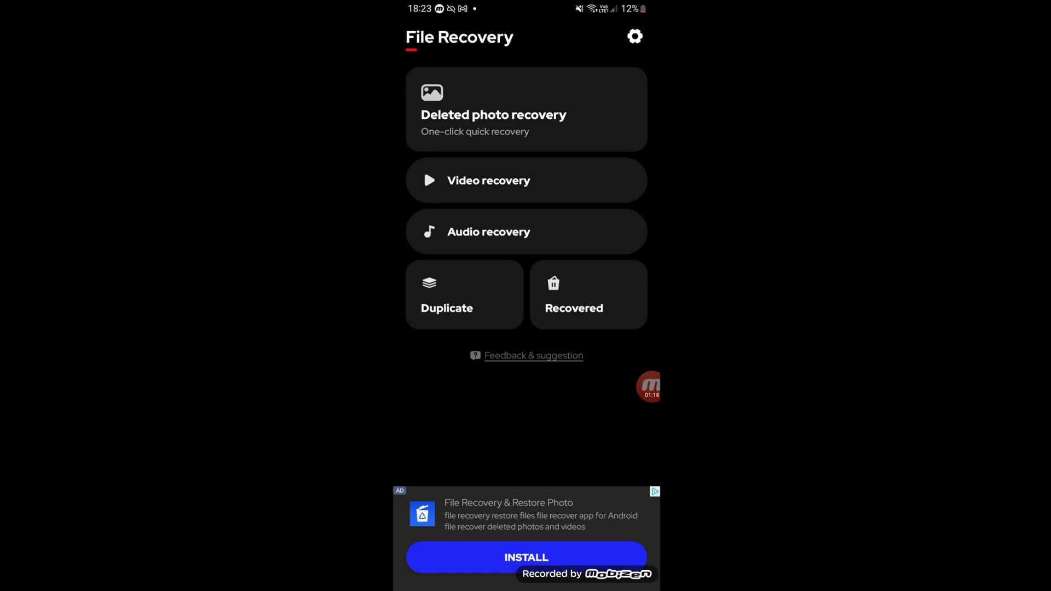
Scan for deleted photos, finding 1712 photos in 9 folders
click(526, 110)
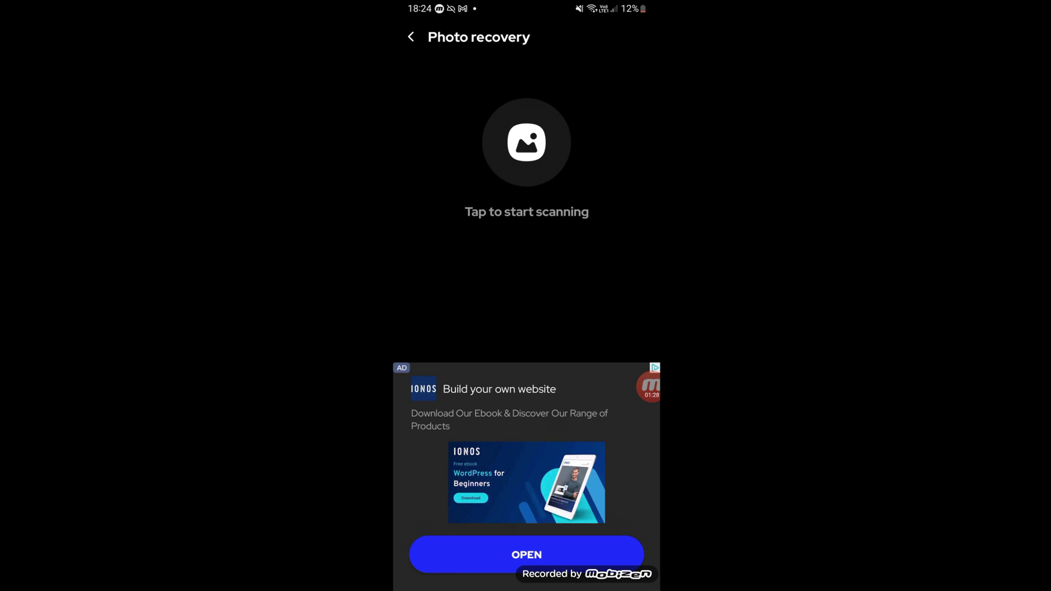
click(526, 142)
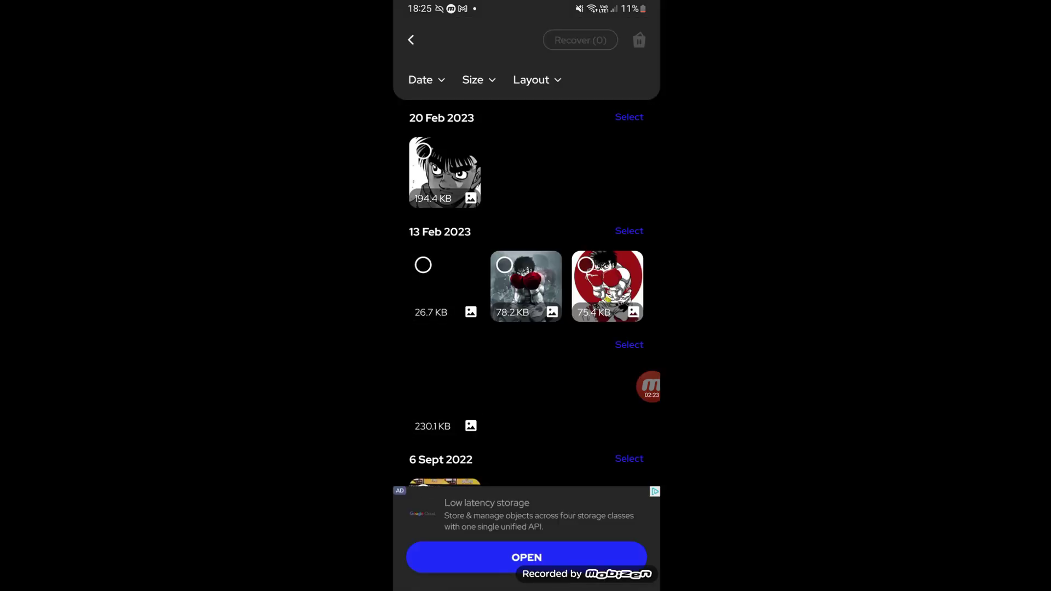
Recover Ippo makunoichi.jpg from its 20 Feb 2023 details view
click(445, 172)
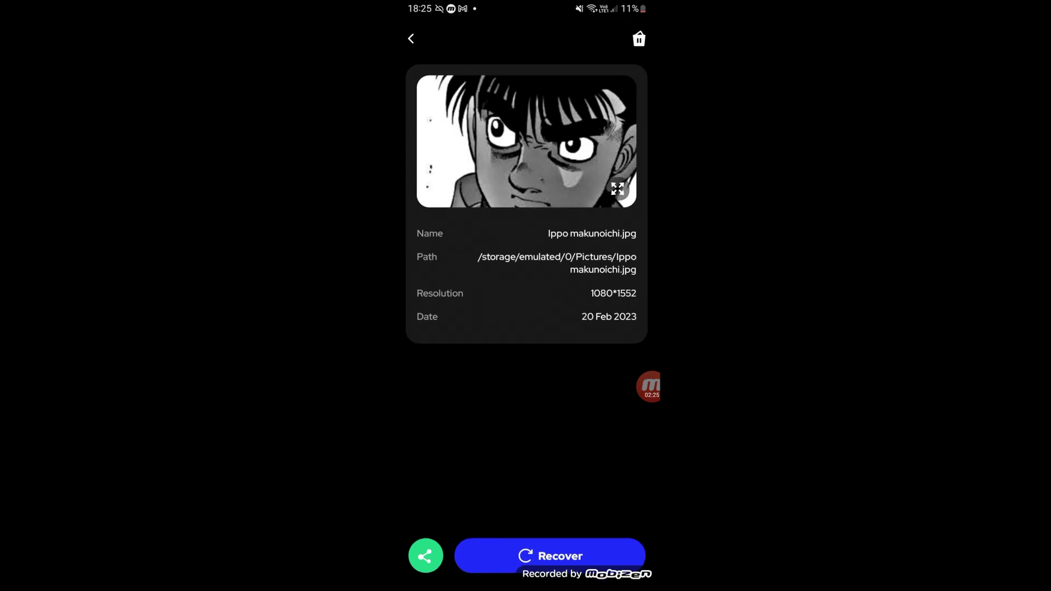
click(549, 557)
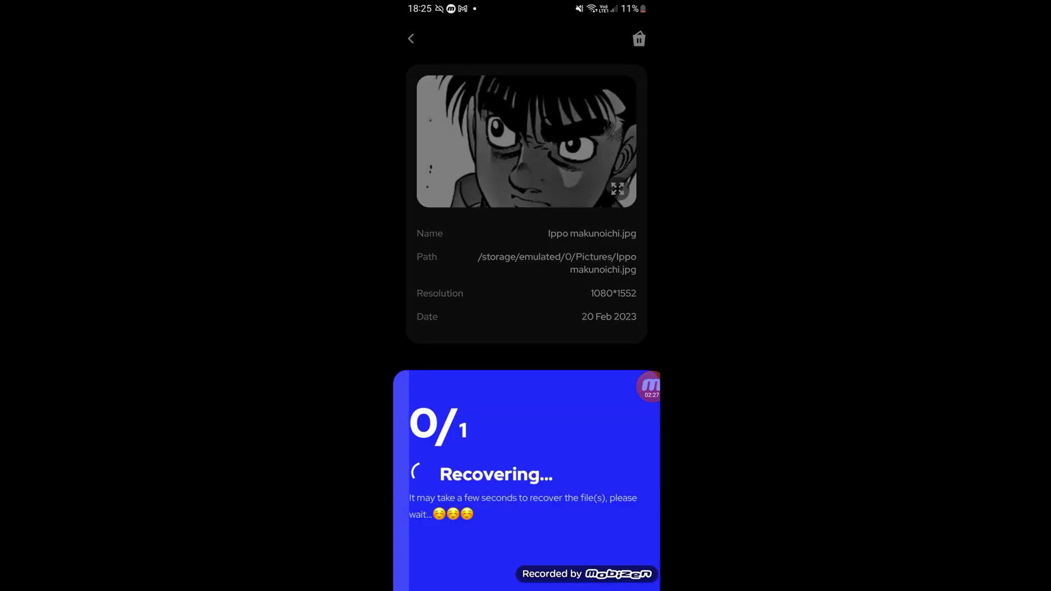